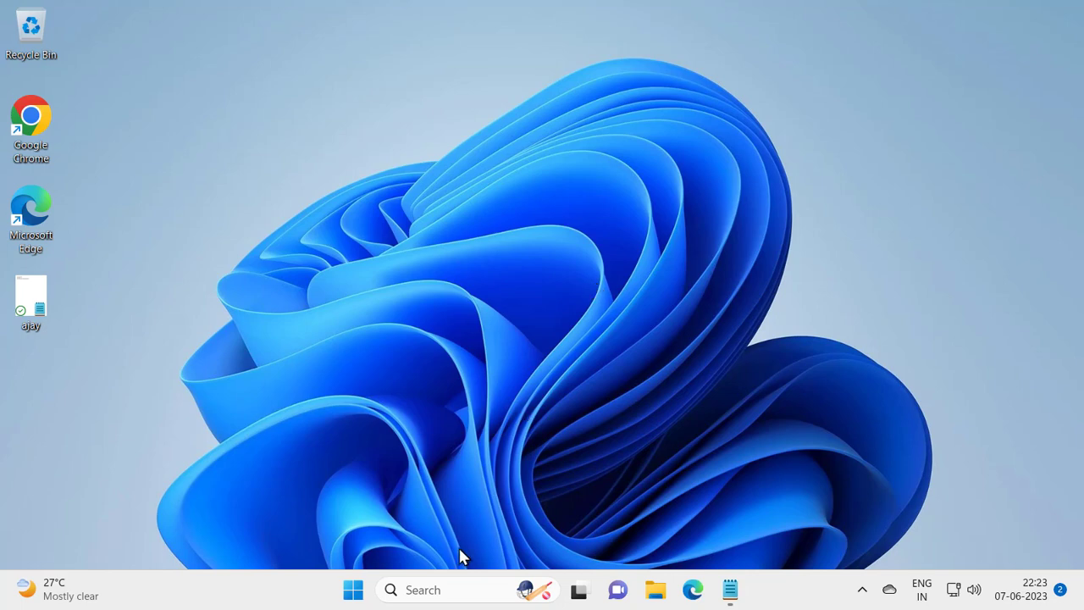
# Find the Settings app through Windows search and open it.
pyautogui.click(455, 585)
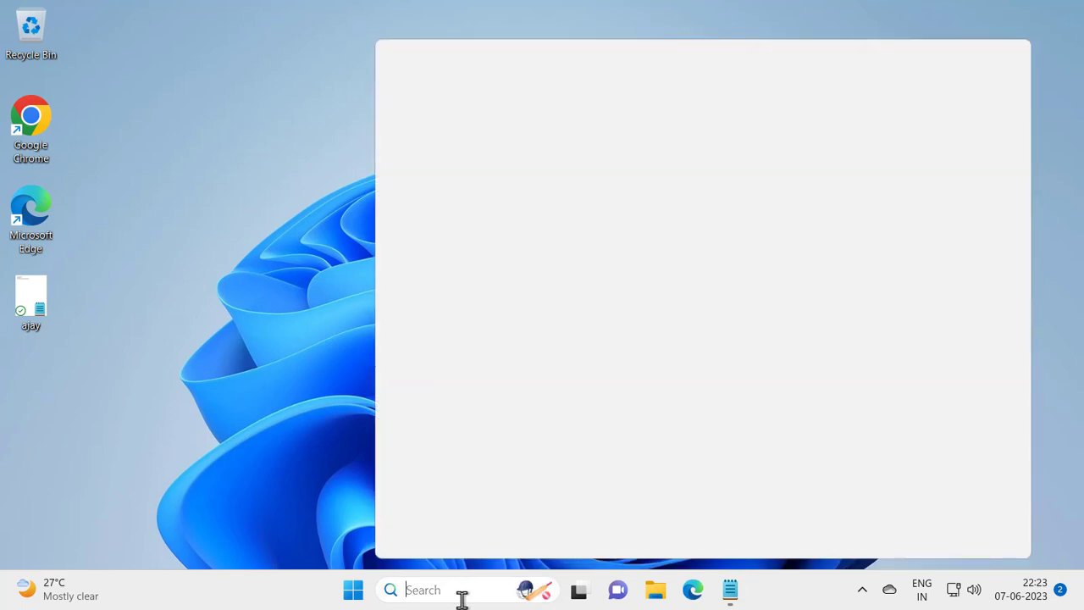
pyautogui.write('see')
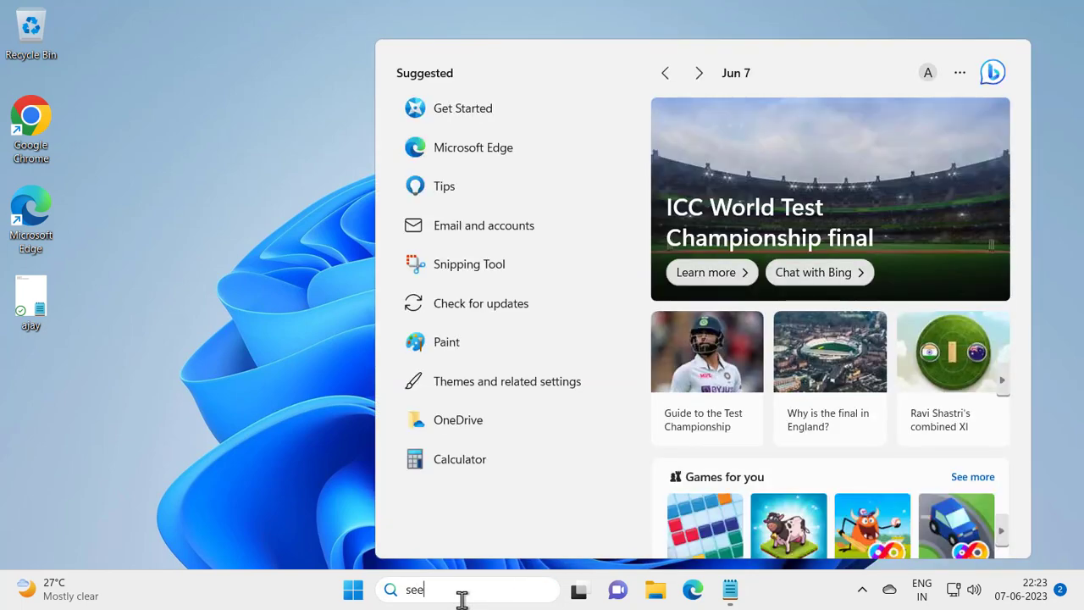
pyautogui.press('BackSpace')
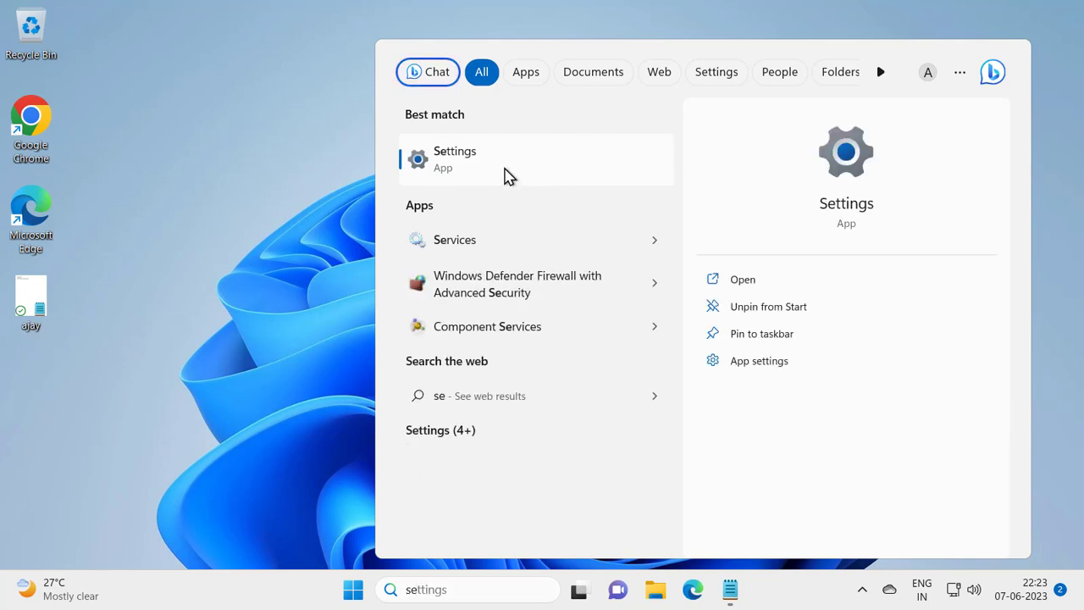
pyautogui.click(502, 179)
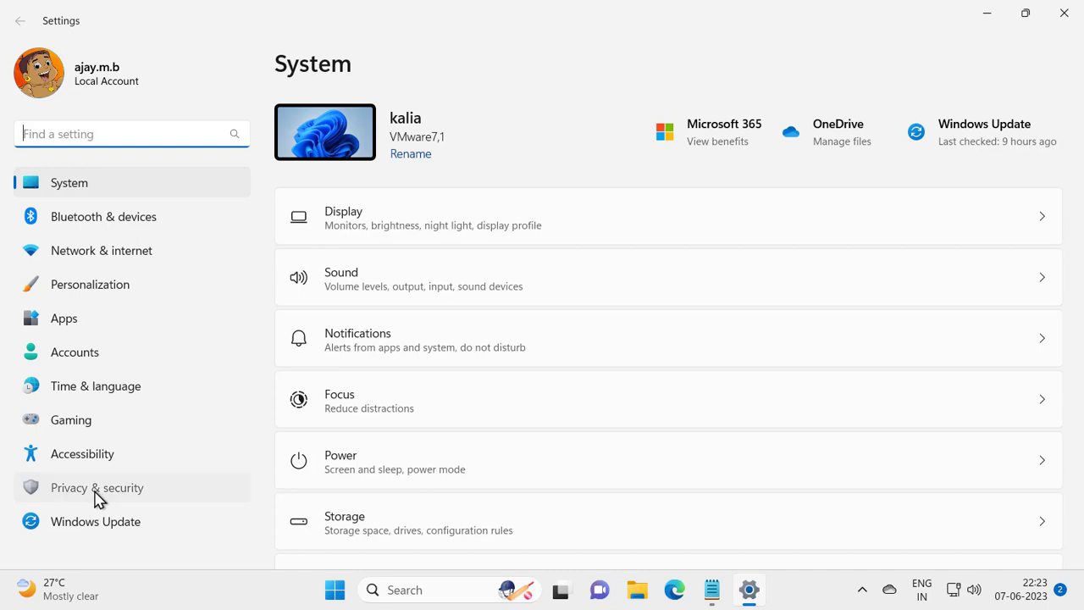
# Go to Privacy & security > Windows Security > Virus & threat protection.
pyautogui.click(97, 491)
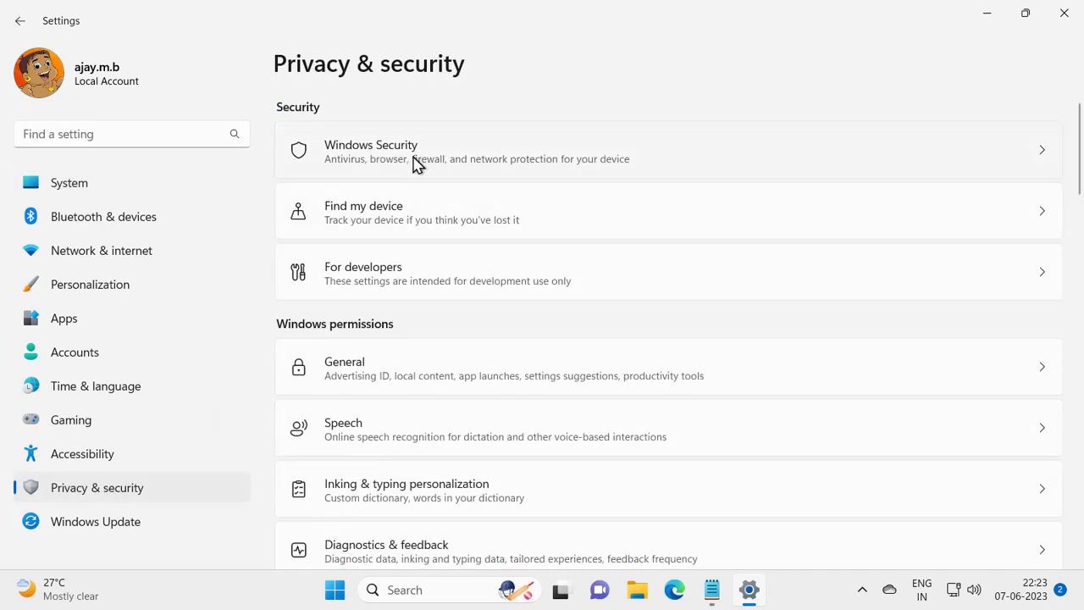
pyautogui.click(417, 163)
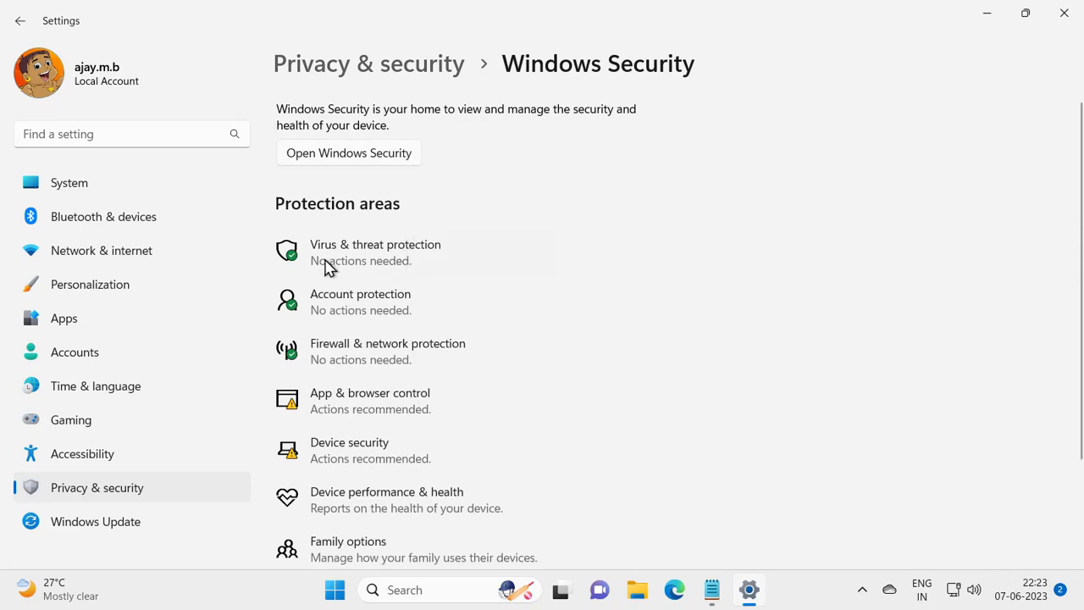
pyautogui.click(416, 257)
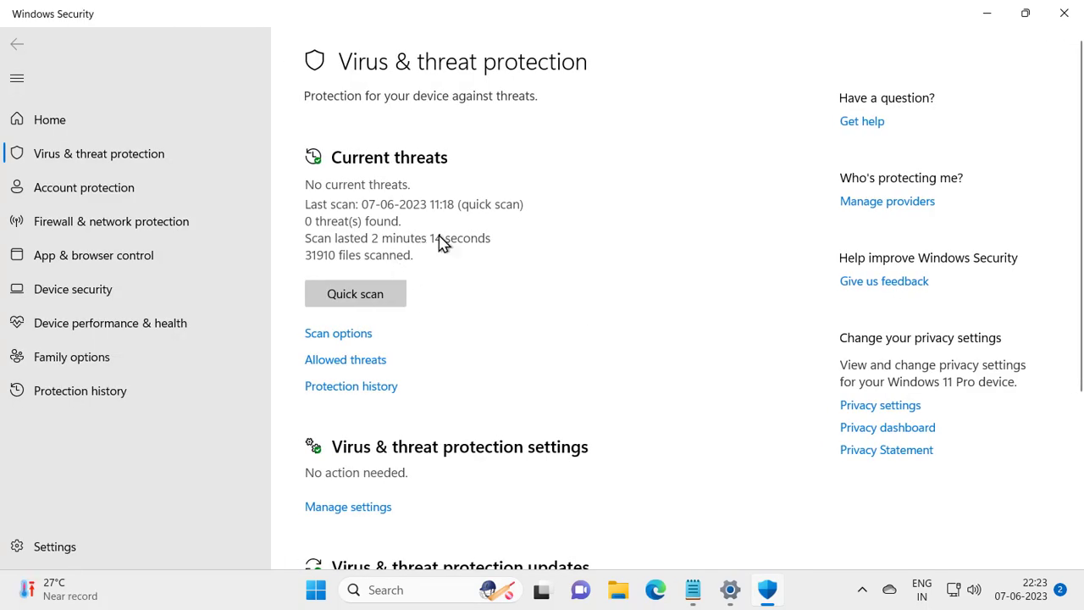
# Start a Full scan from Scan options, then minimize Windows Security and close Settings.
pyautogui.click(360, 336)
pyautogui.scroll(-5, 358, 338)
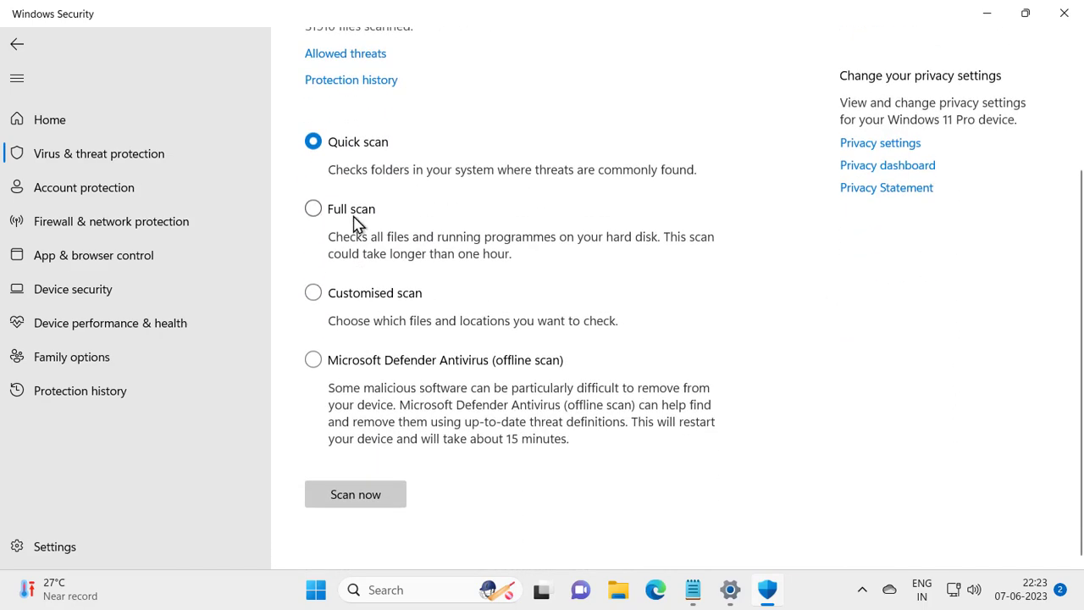
pyautogui.click(336, 210)
pyautogui.click(376, 503)
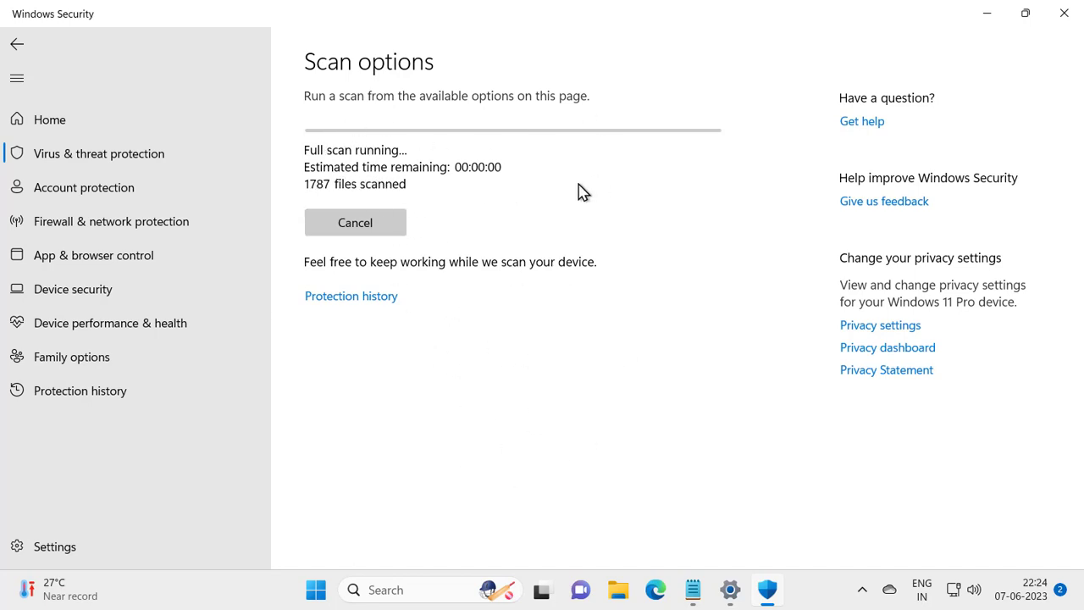
pyautogui.click(987, 17)
pyautogui.click(1064, 19)
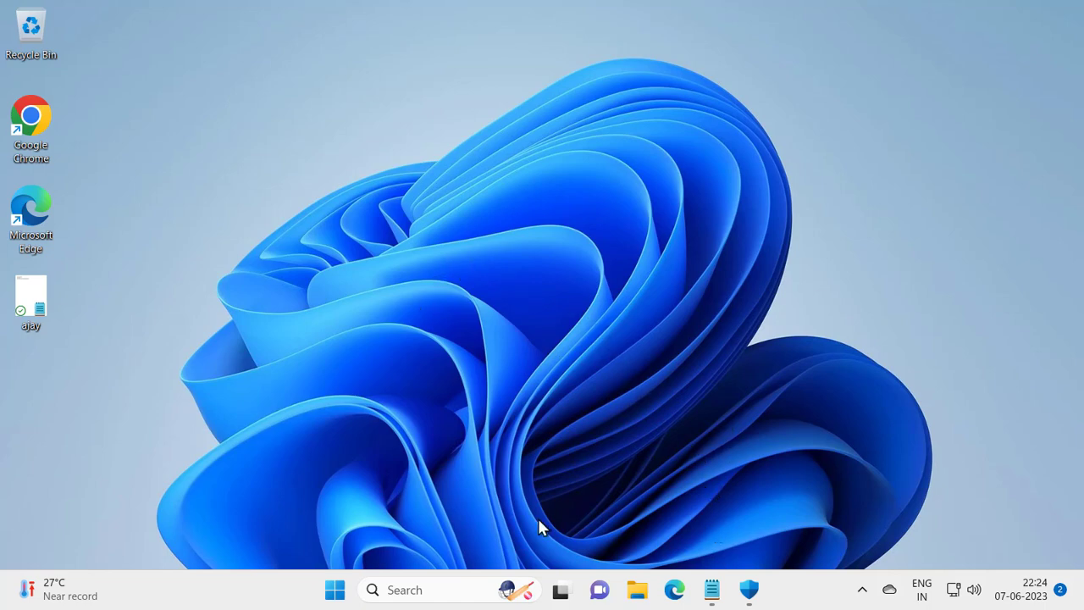
# Search for cmd and run Command Prompt as administrator, approving the UAC prompt.
pyautogui.click(465, 589)
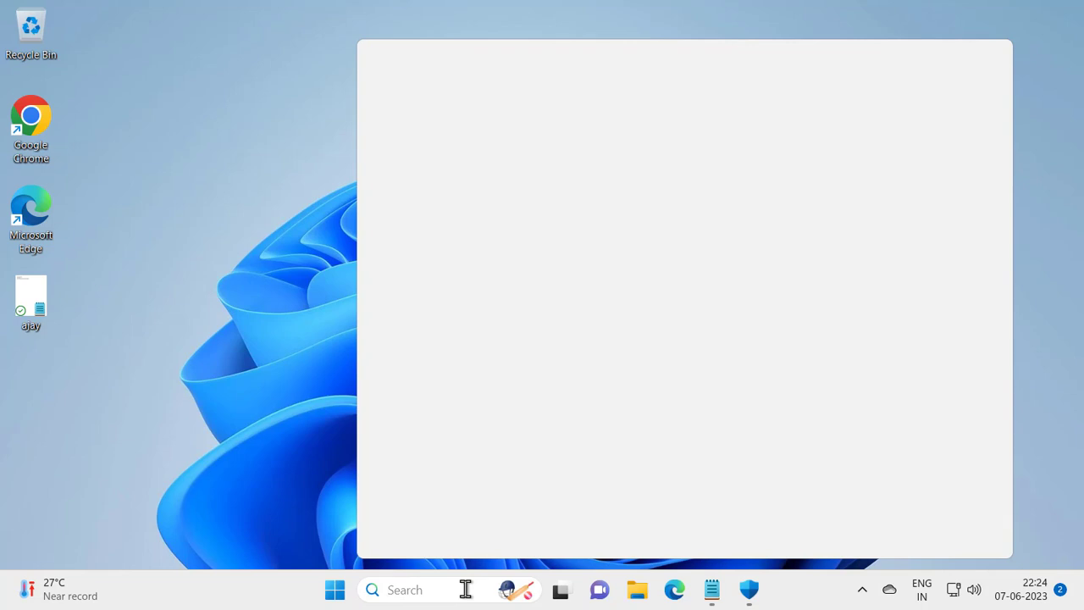
pyautogui.write('cmd')
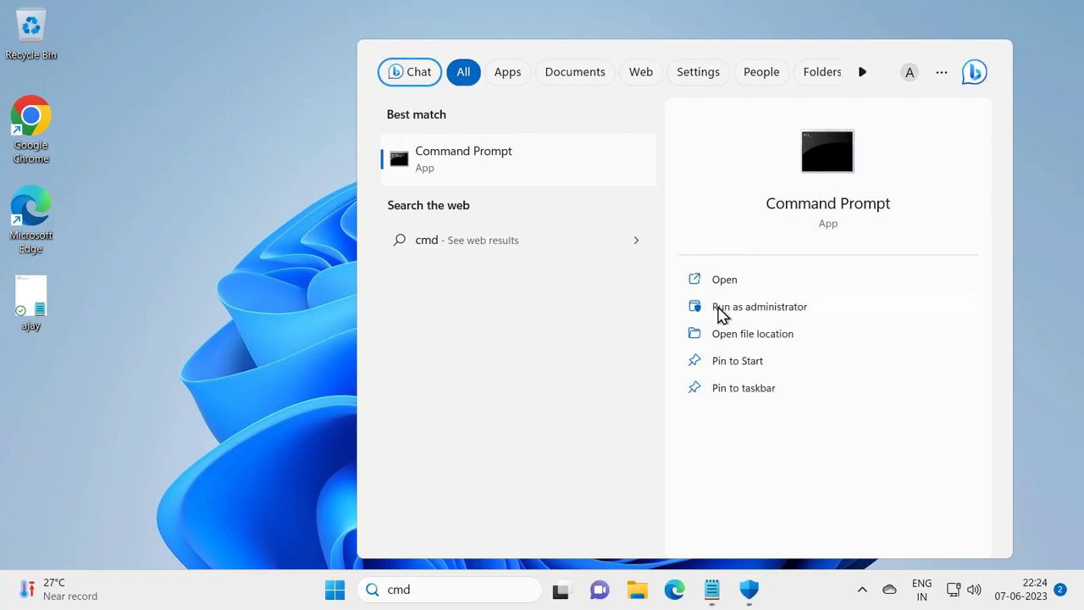
pyautogui.click(717, 308)
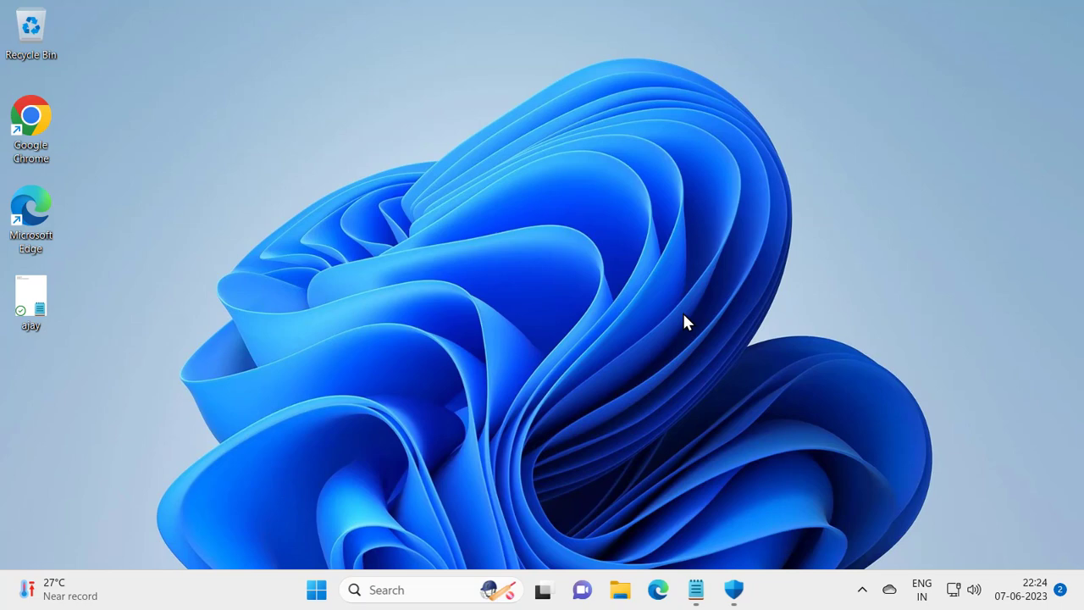
pyautogui.click(457, 433)
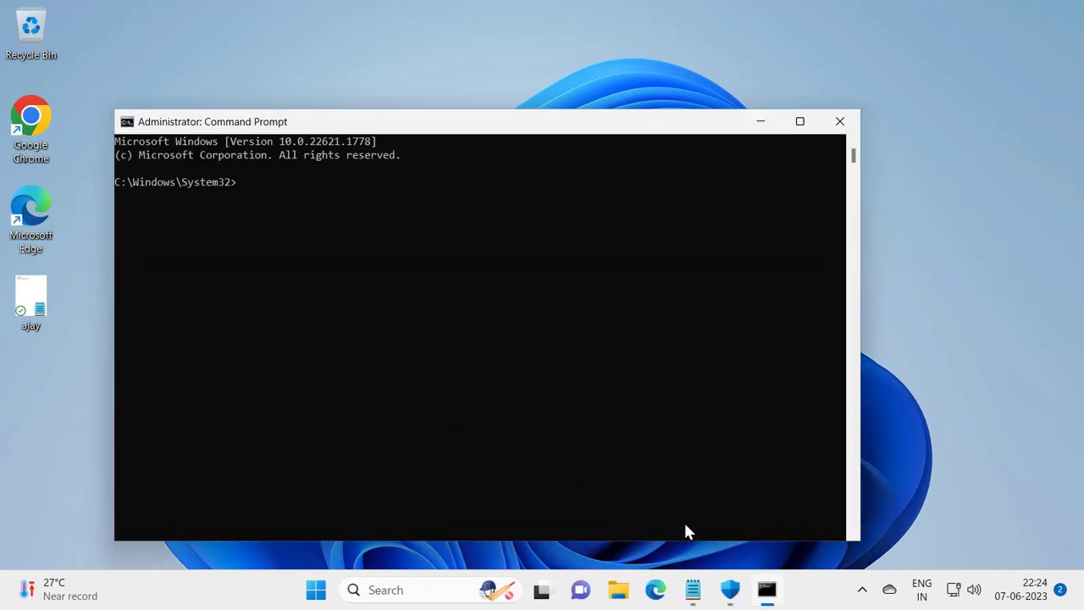
# Copy the sfc /scannow command from the Notepad command notes.
pyautogui.click(693, 590)
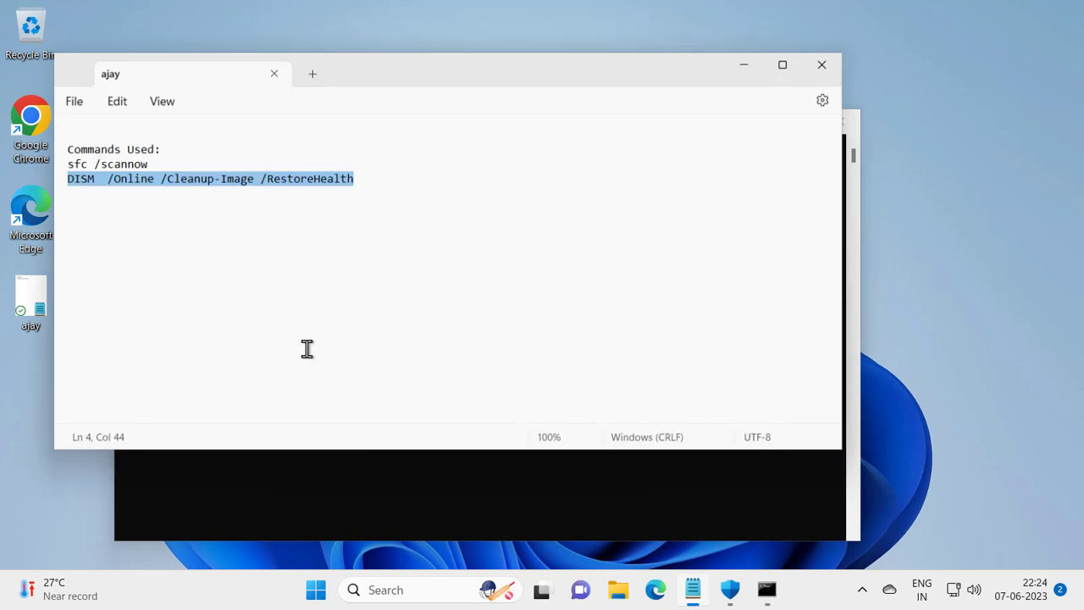
pyautogui.click(250, 178)
pyautogui.moveTo(177, 157); pyautogui.dragTo(53, 152)
pyautogui.rightClick(90, 169)
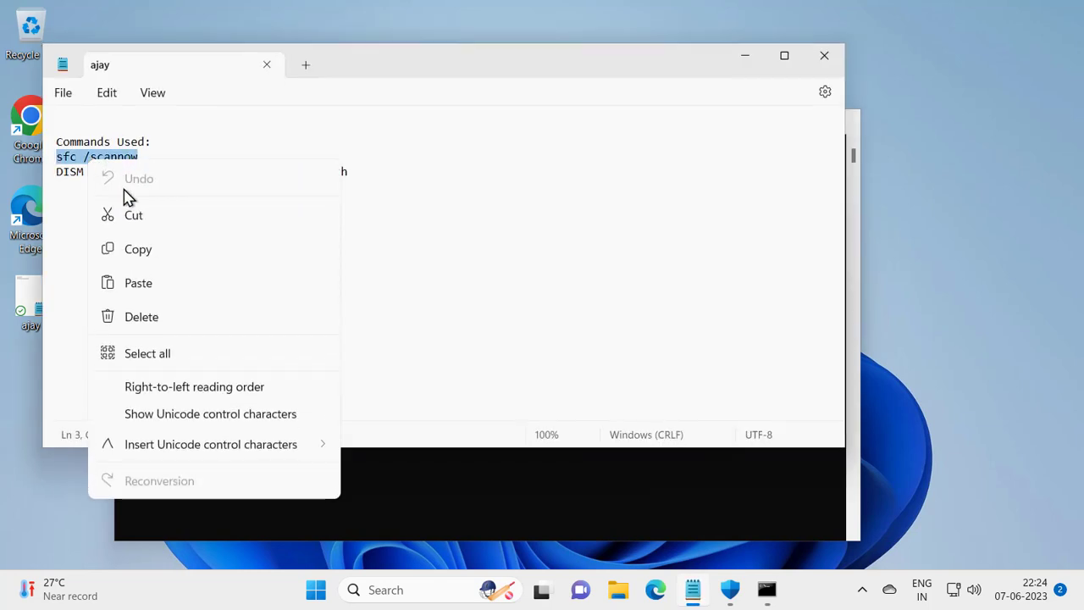
pyautogui.click(205, 254)
# Paste sfc /scannow into the administrator Command Prompt and run it.
pyautogui.click(747, 57)
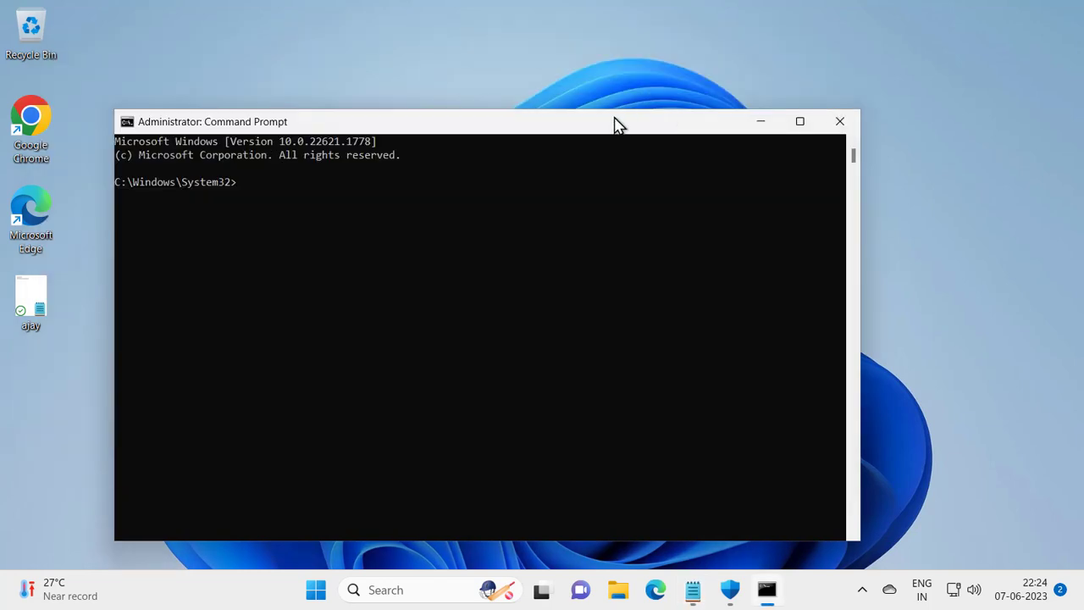
pyautogui.rightClick(592, 127)
pyautogui.moveTo(673, 255)
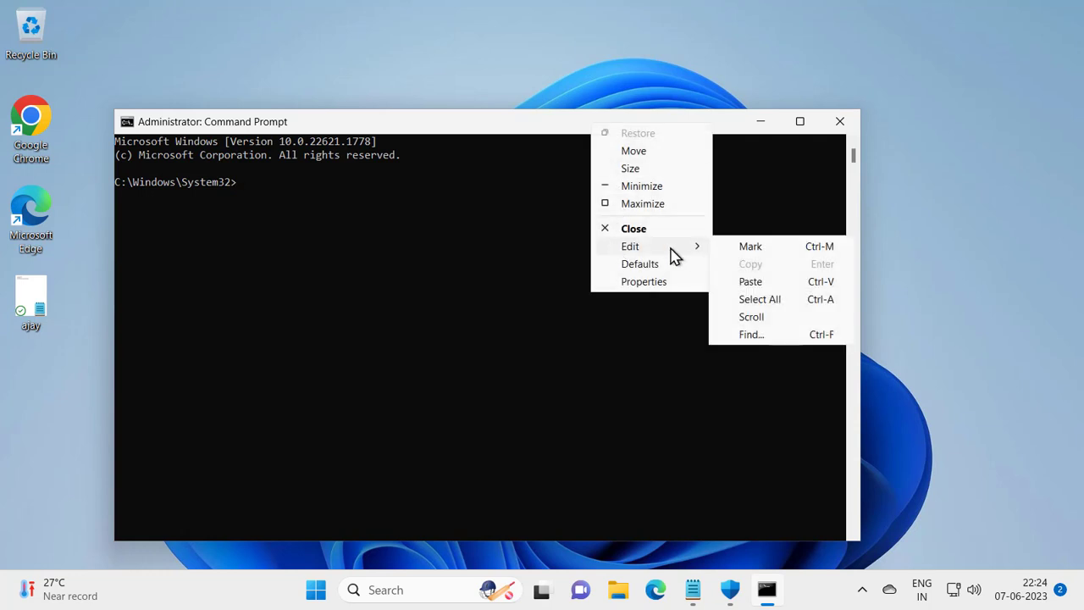
pyautogui.click(732, 280)
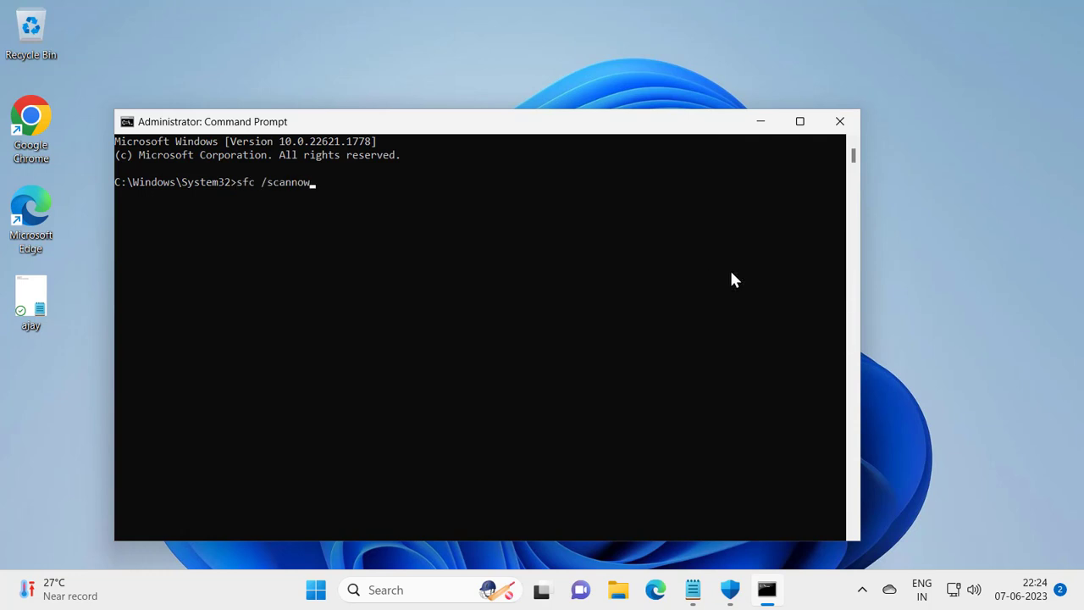
pyautogui.press('Return')
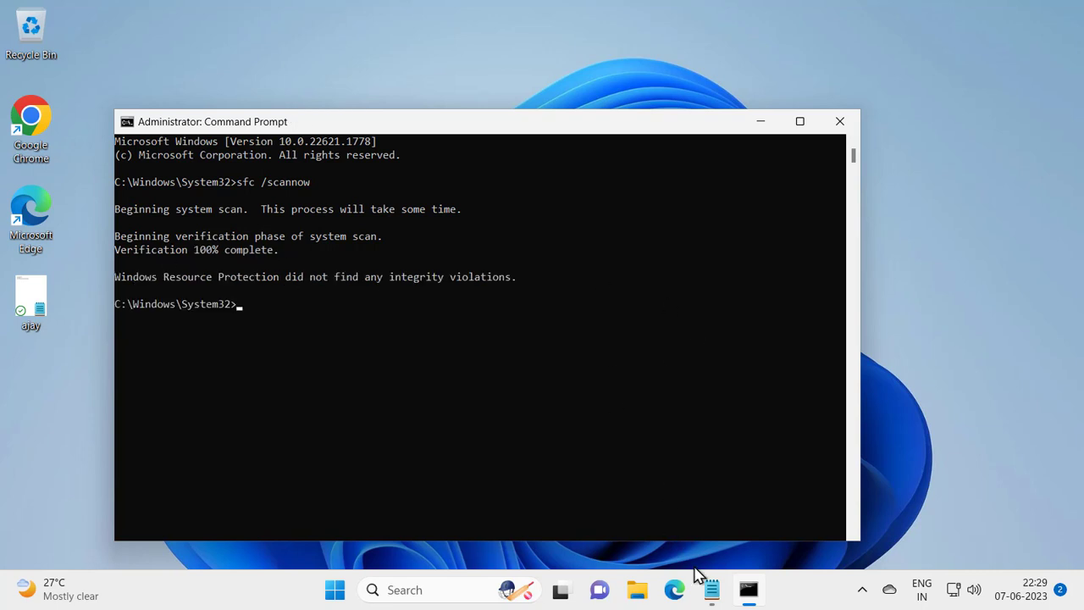
# Copy the DISM /Online /Cleanup-Image /RestoreHealth line from the Notepad notes.
pyautogui.click(711, 589)
pyautogui.moveTo(348, 172); pyautogui.dragTo(58, 171)
pyautogui.rightClick(82, 168)
pyautogui.click(139, 251)
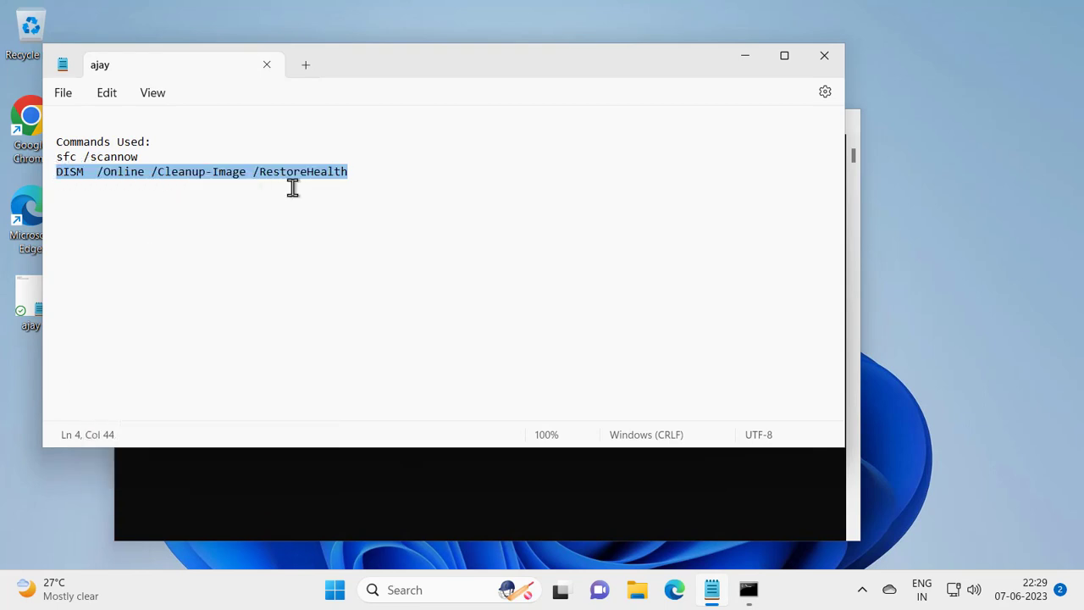
# Paste the DISM RestoreHealth command into Command Prompt and run it.
pyautogui.click(745, 56)
pyautogui.rightClick(587, 126)
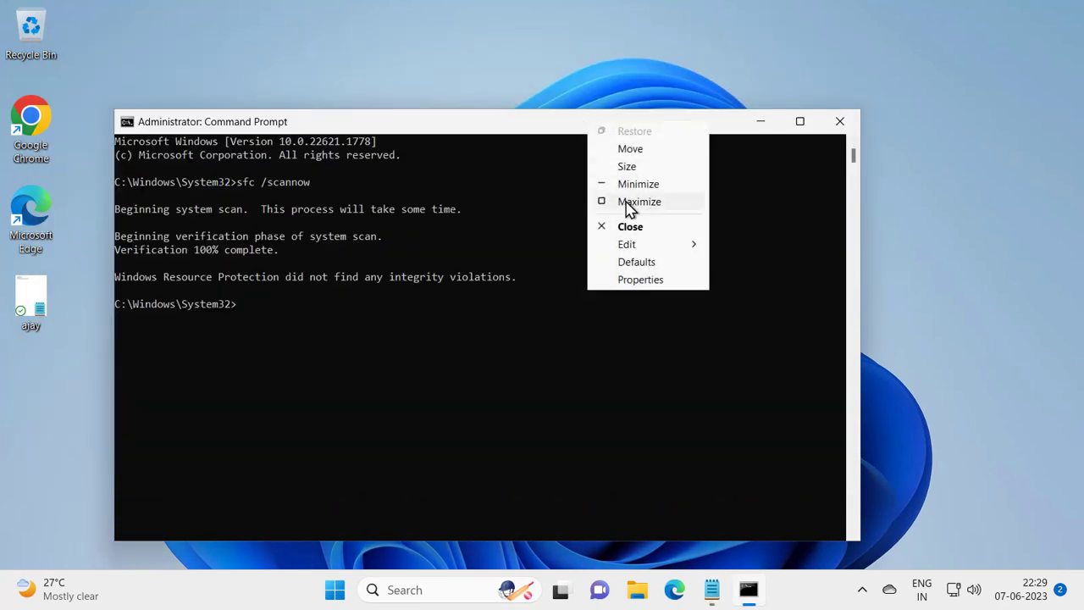
pyautogui.moveTo(633, 245)
pyautogui.click(745, 280)
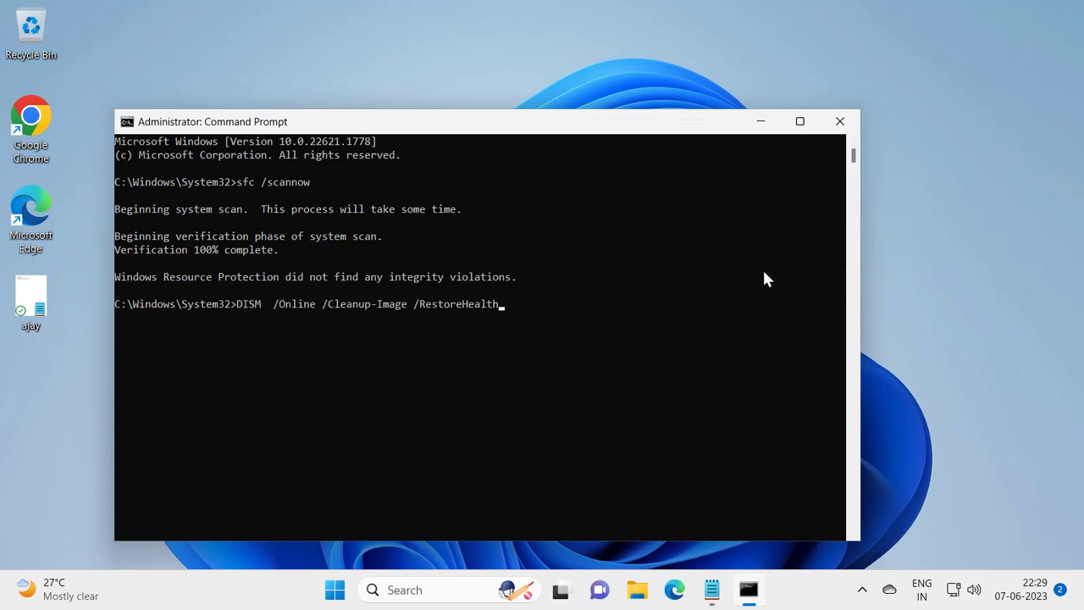
pyautogui.press('Return')
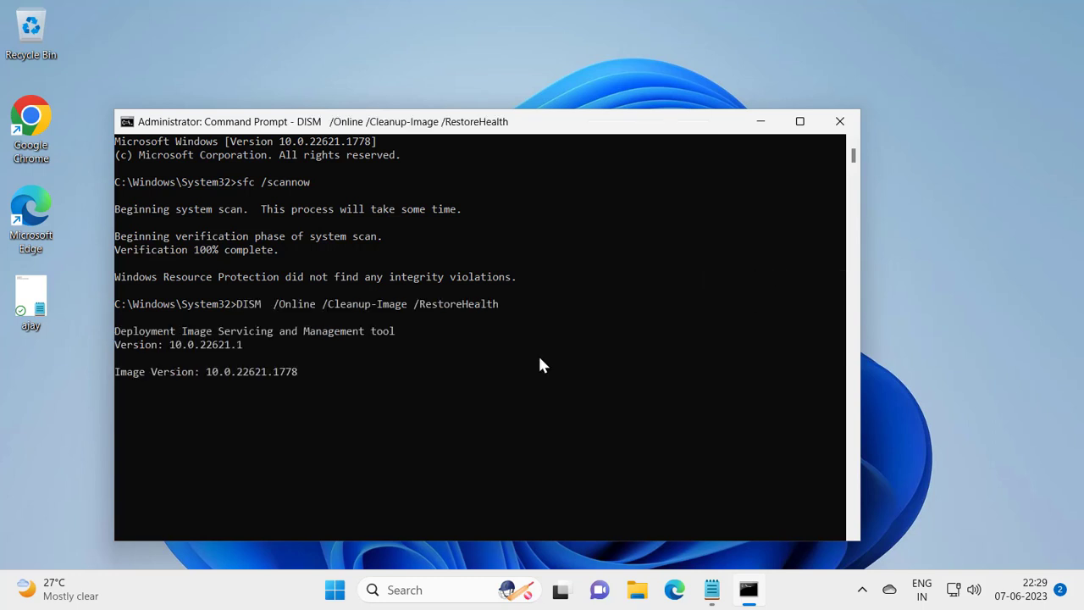